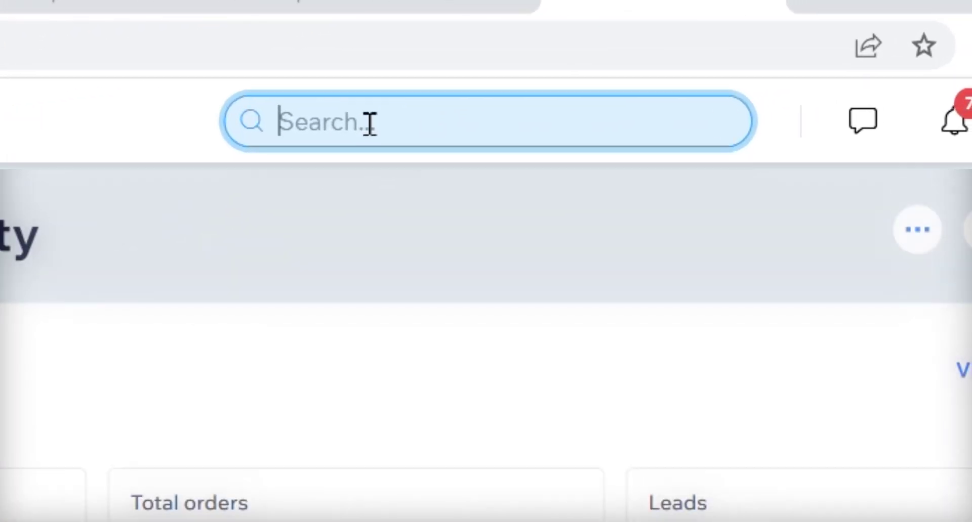
# - Search the dashboard for 'multilingual' and add the Wix Multilingual app to the site
pyautogui.write('multi')
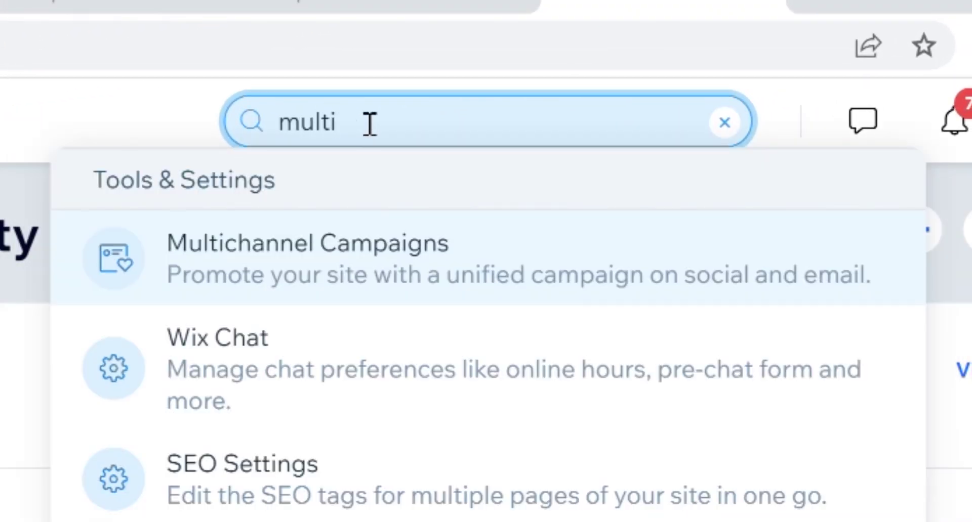
pyautogui.write('lingua')
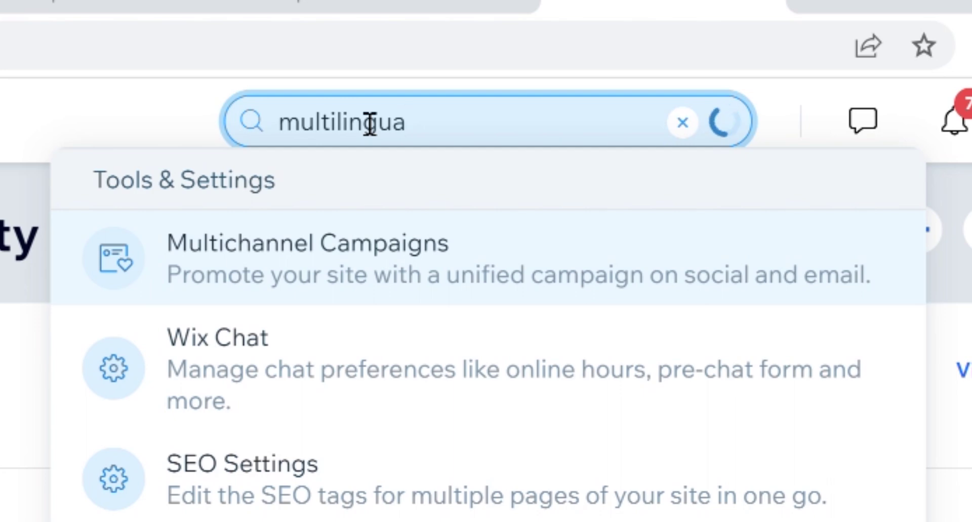
pyautogui.write('l')
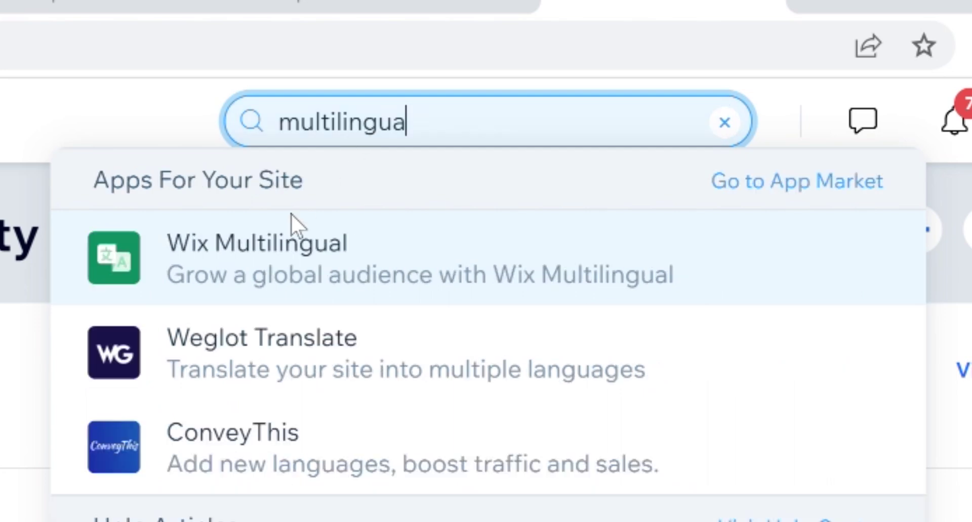
pyautogui.click(278, 264)
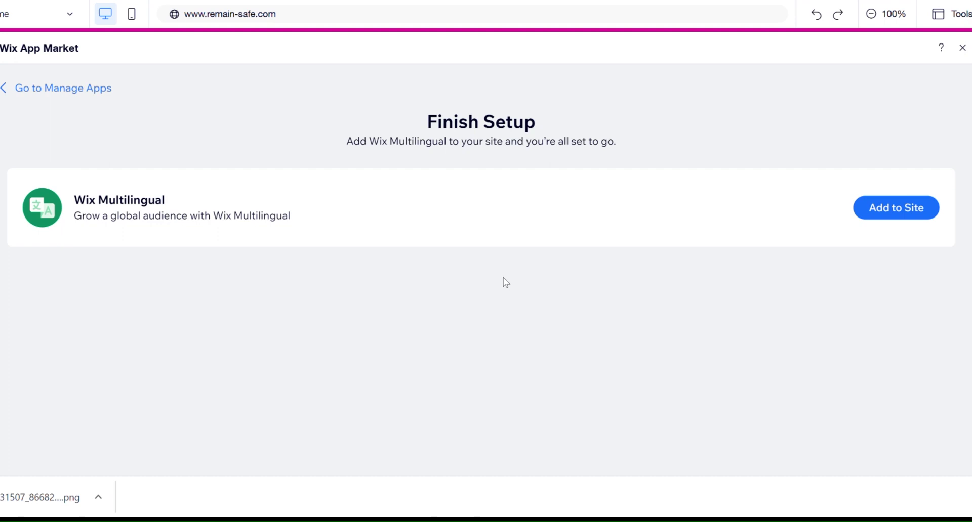
pyautogui.click(883, 213)
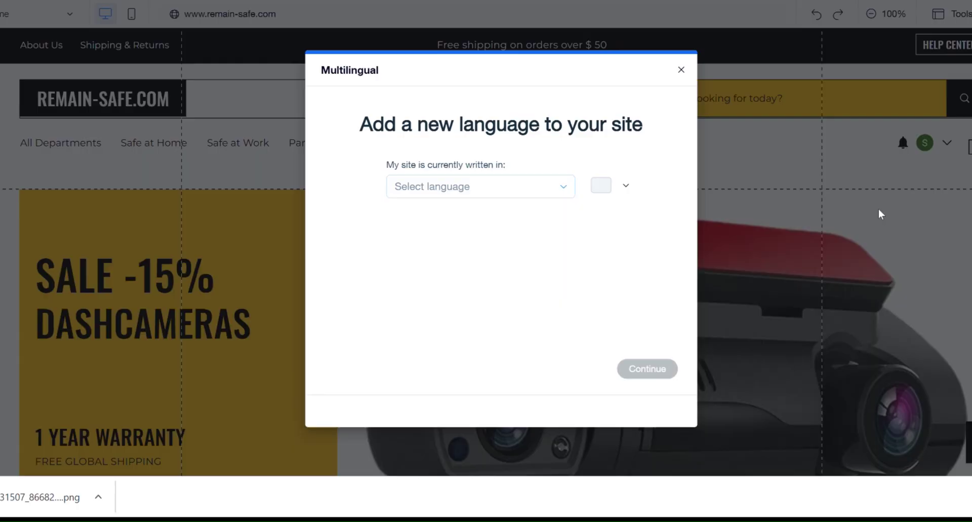
# - Set English as the site's current language, with the United Kingdom flag
pyautogui.click(535, 193)
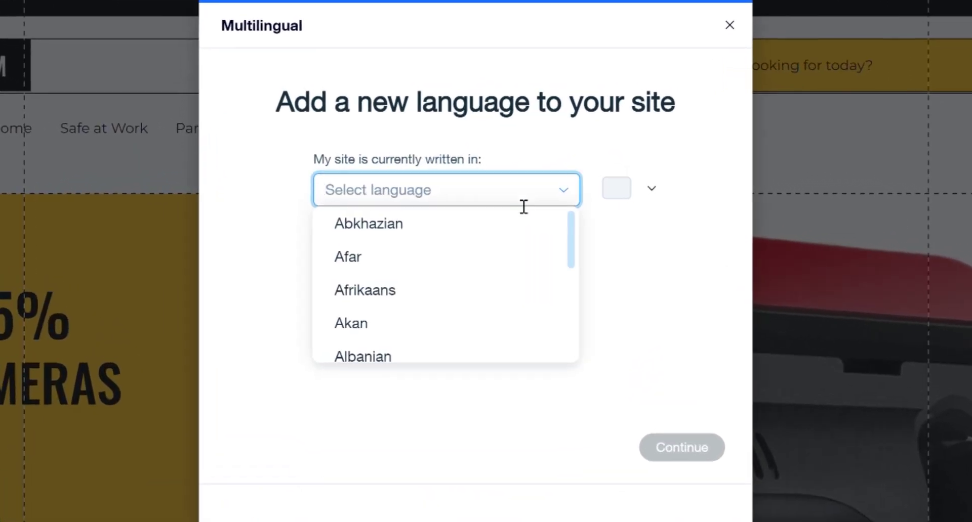
pyautogui.write('eng')
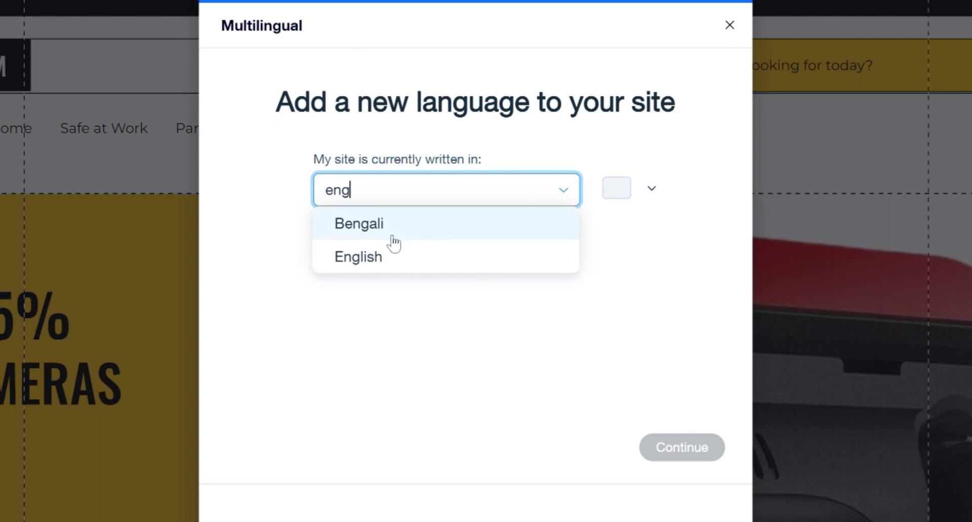
pyautogui.click(382, 260)
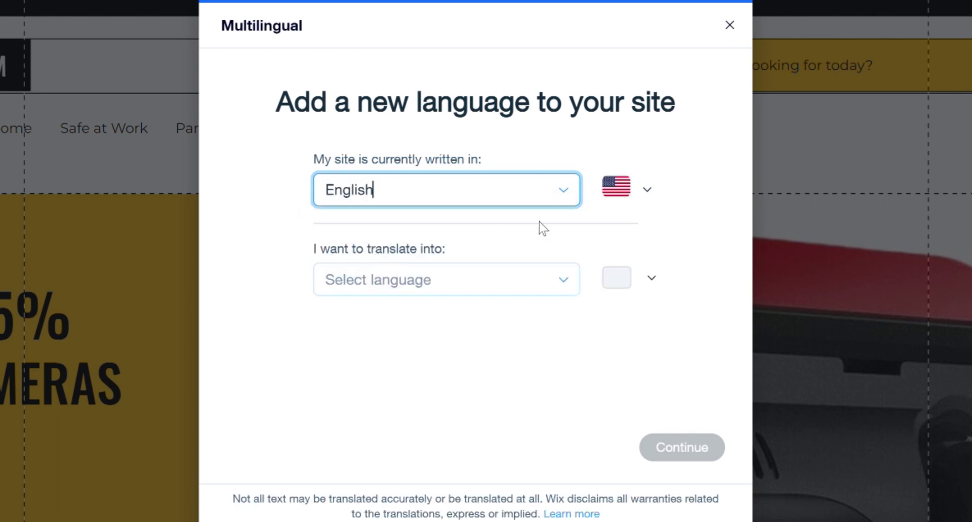
pyautogui.click(633, 203)
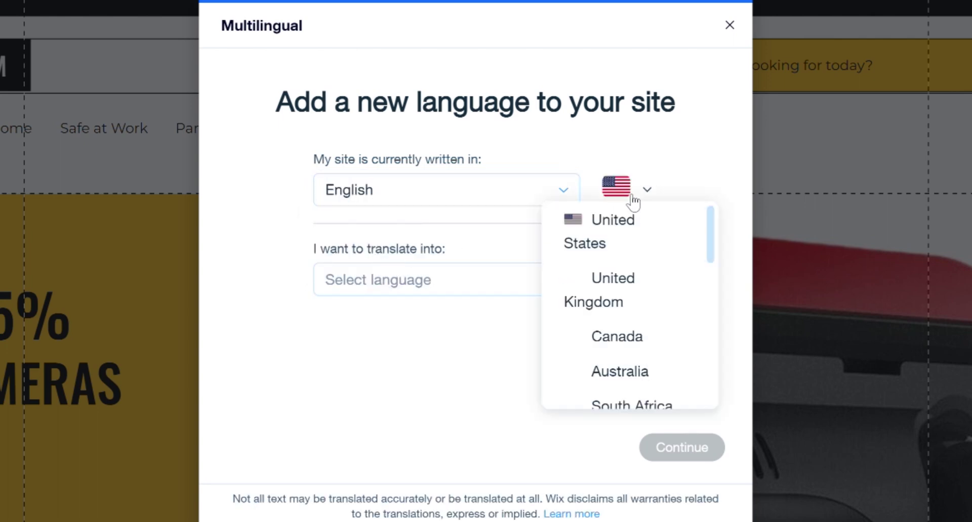
pyautogui.click(584, 286)
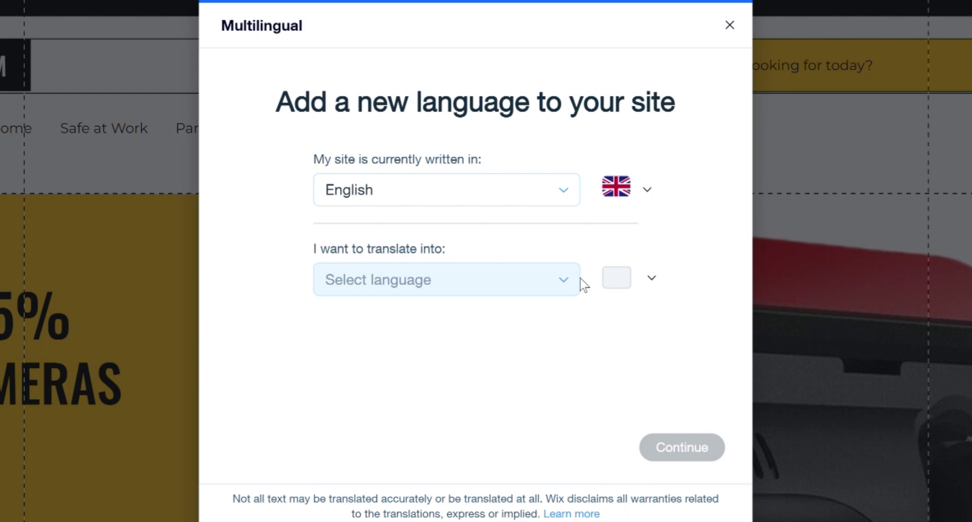
pyautogui.click(619, 194)
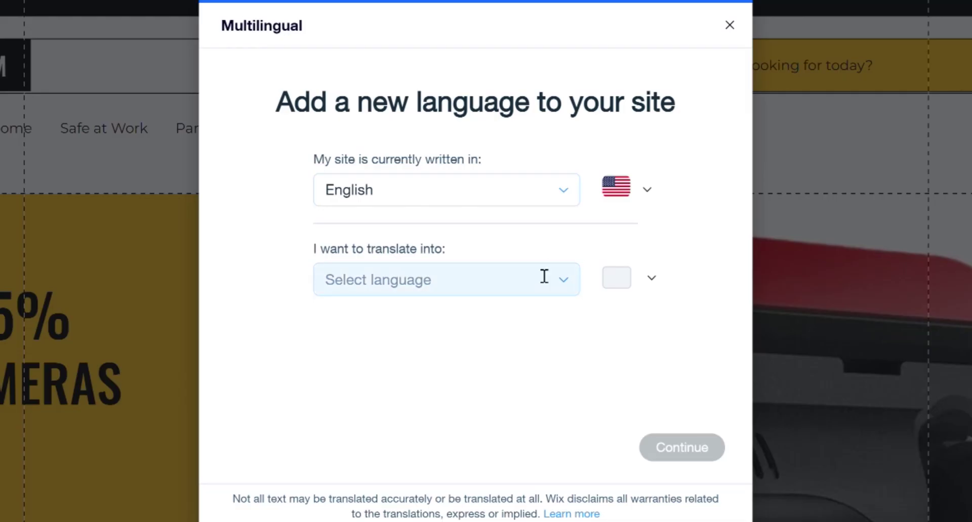
# - Select Swedish from the 'I want to translate into' language list
pyautogui.click(518, 291)
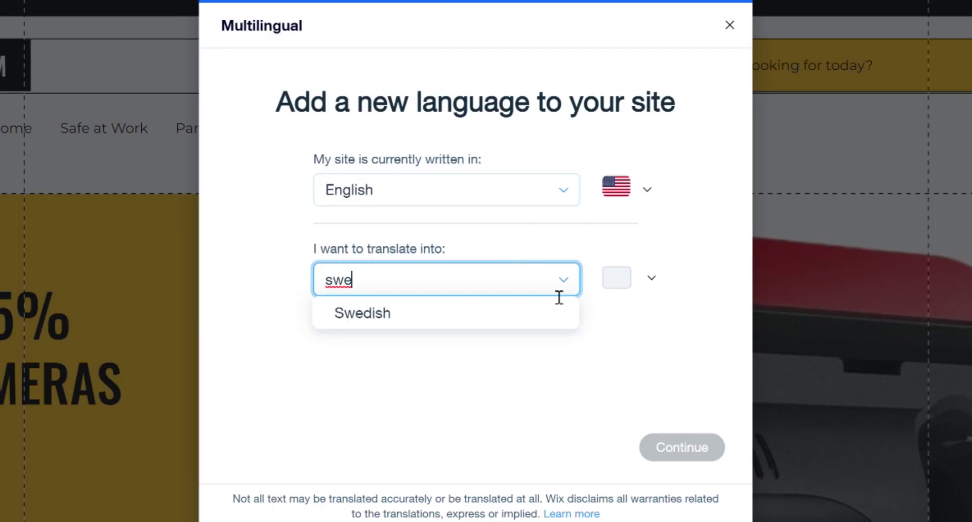
pyautogui.click(517, 314)
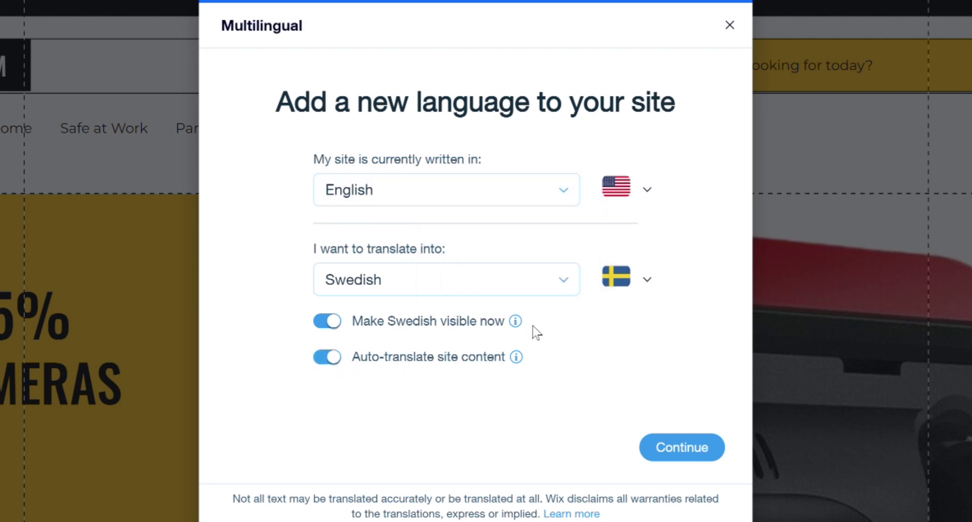
# - Generate the auto-translated Swedish site, return to the editor, and go to Manage Languages
pyautogui.click(665, 450)
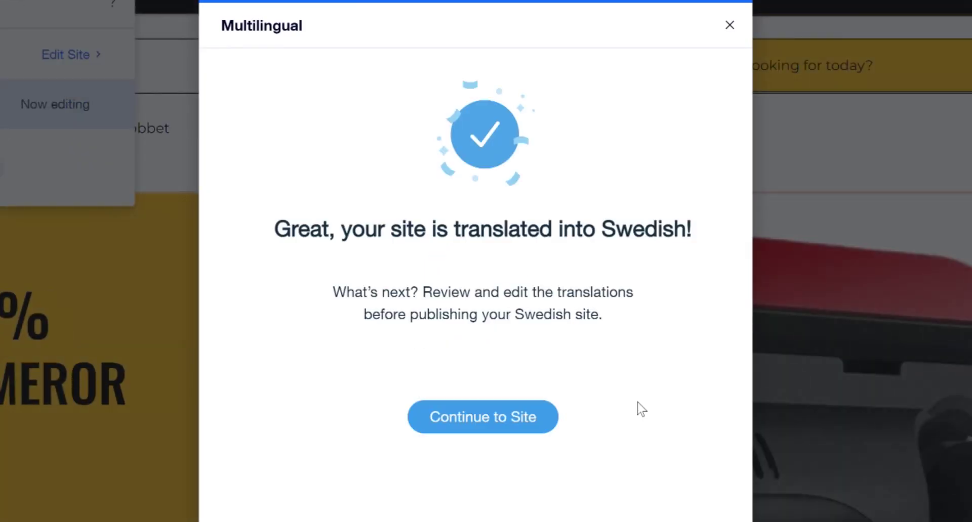
pyautogui.click(523, 425)
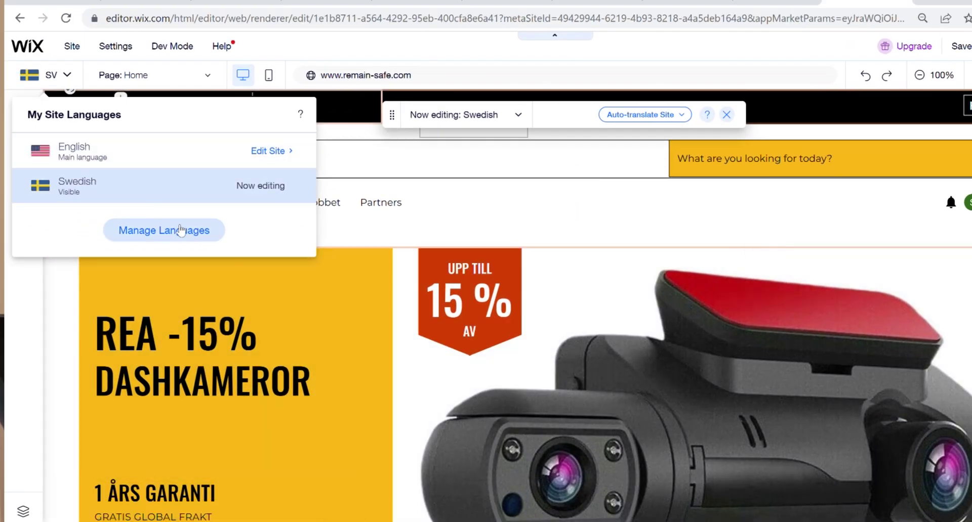
pyautogui.click(181, 230)
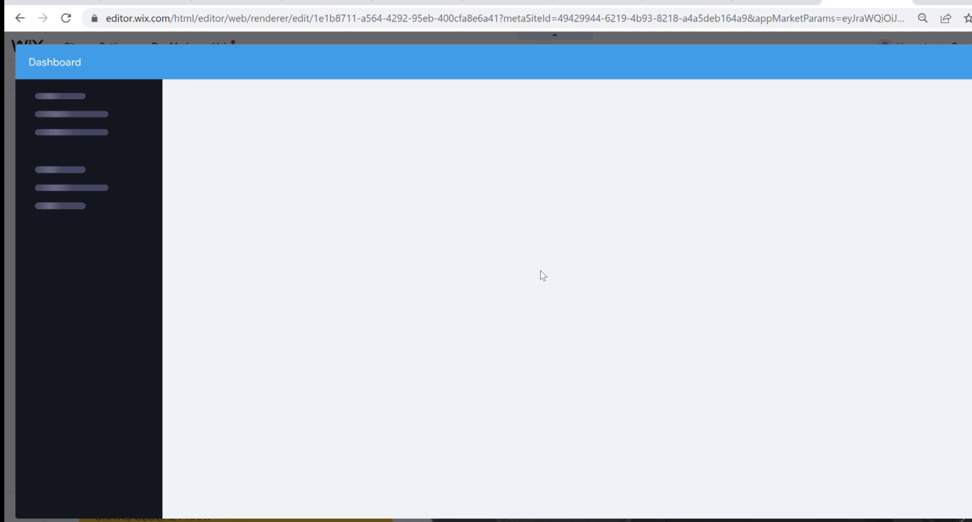
# - Add Spanish as a new auto-translated site language and dismiss the confirmation
pyautogui.click(662, 177)
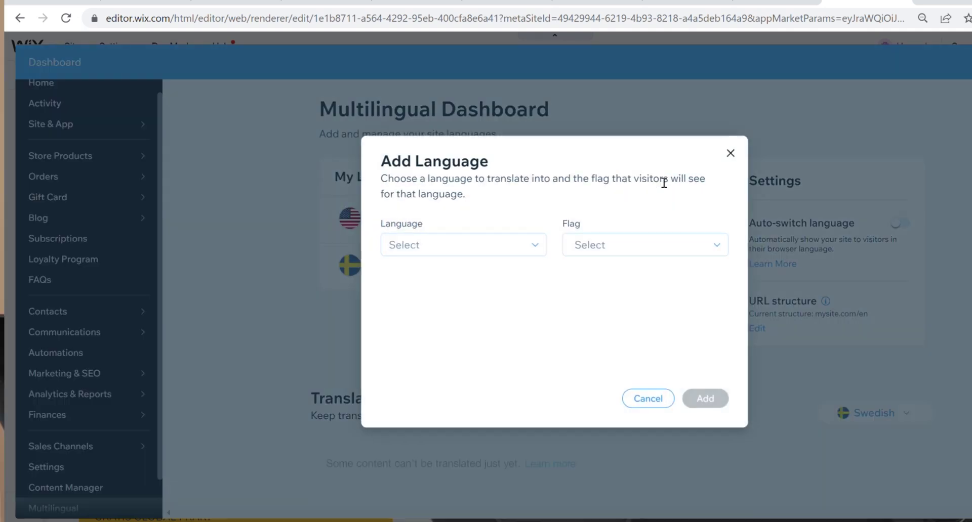
pyautogui.click(520, 248)
pyautogui.write('spa')
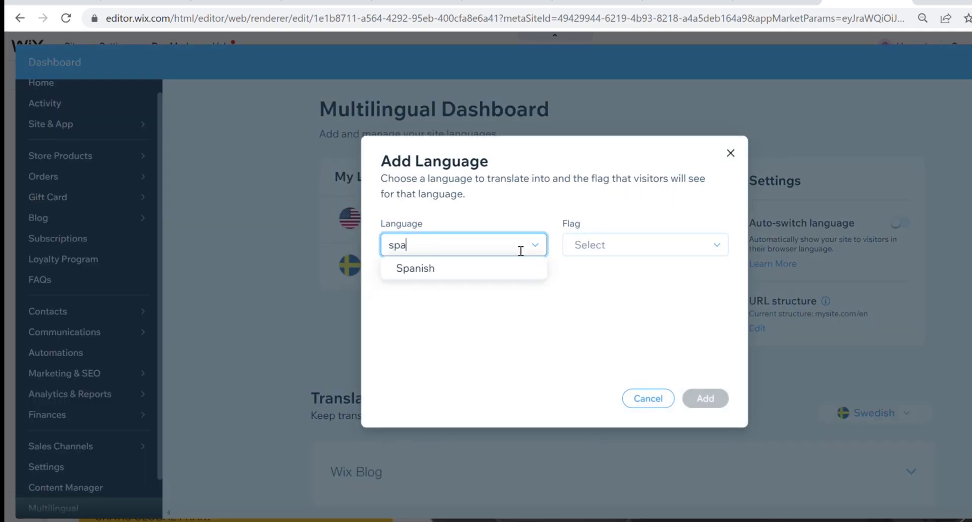
pyautogui.click(491, 266)
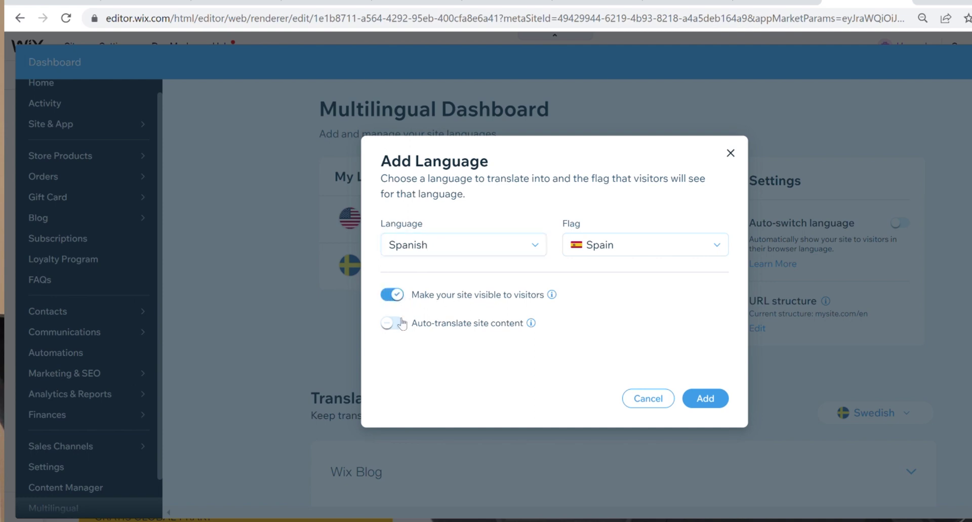
pyautogui.click(711, 403)
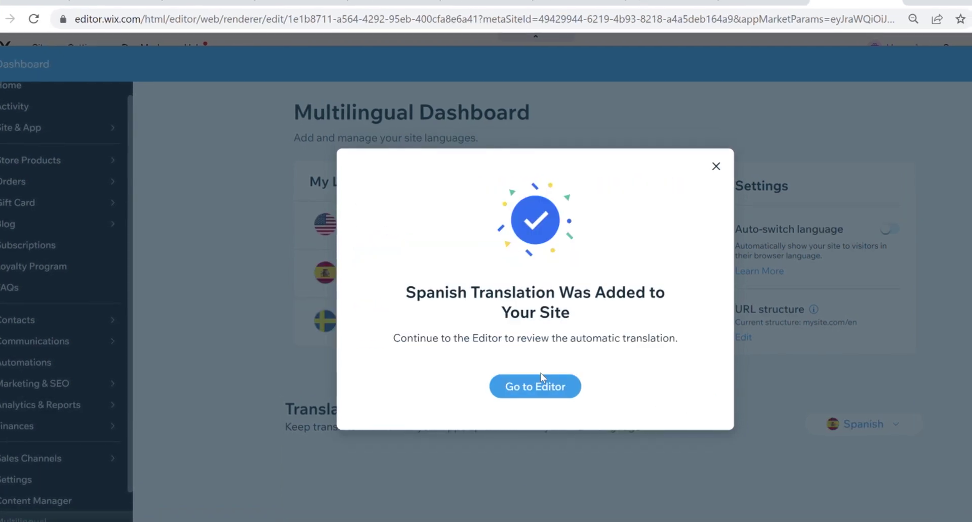
pyautogui.click(716, 166)
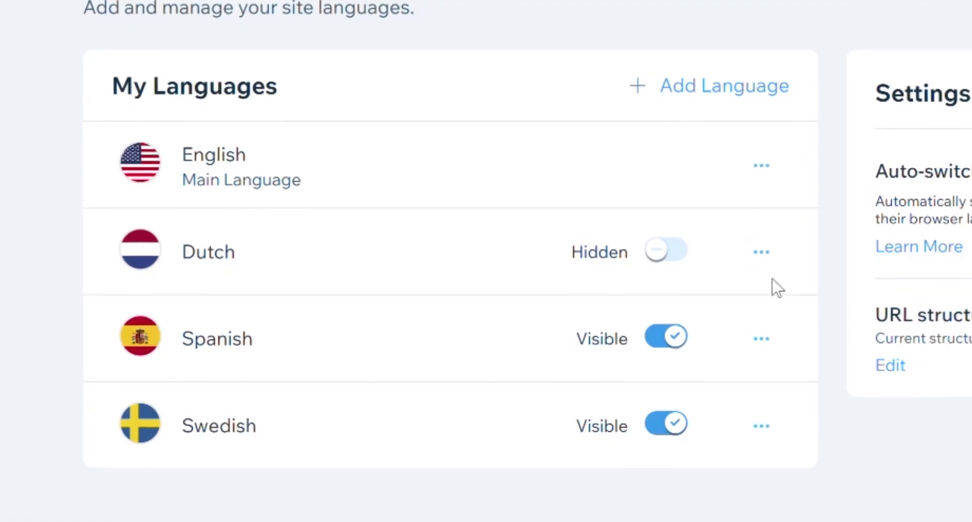
# - Remove Dutch from the site's languages
pyautogui.click(762, 252)
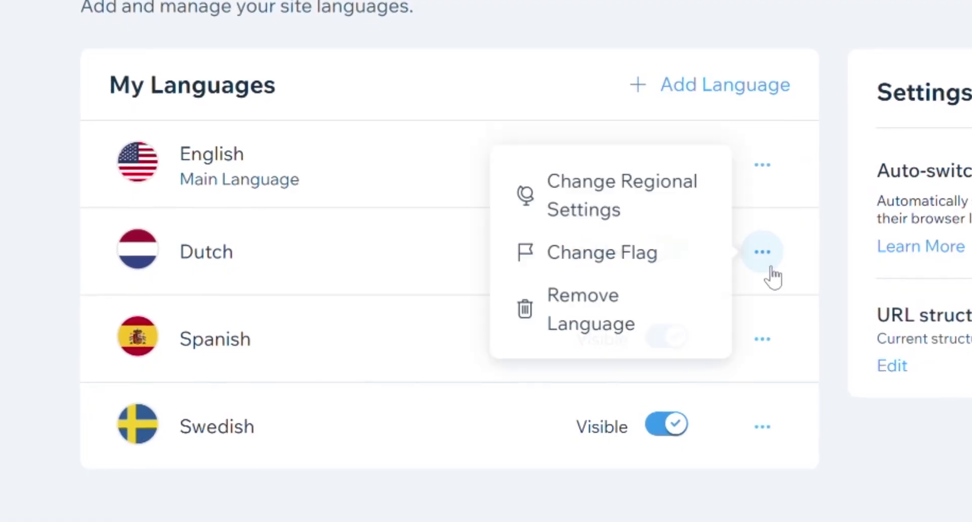
pyautogui.click(613, 305)
pyautogui.click(792, 364)
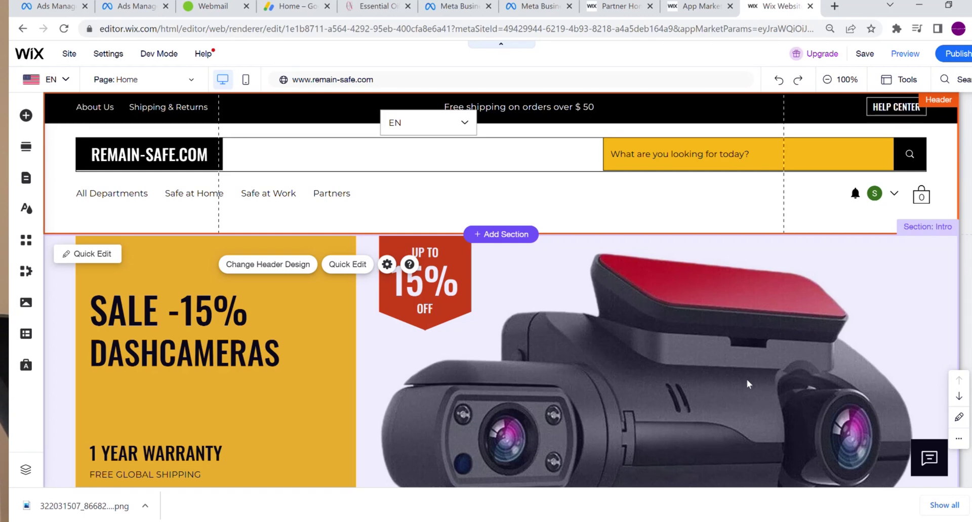
# - Drag the EN language selector into the header menu row beside Partners and publish
pyautogui.click(433, 123)
pyautogui.moveTo(434, 124); pyautogui.dragTo(686, 194)
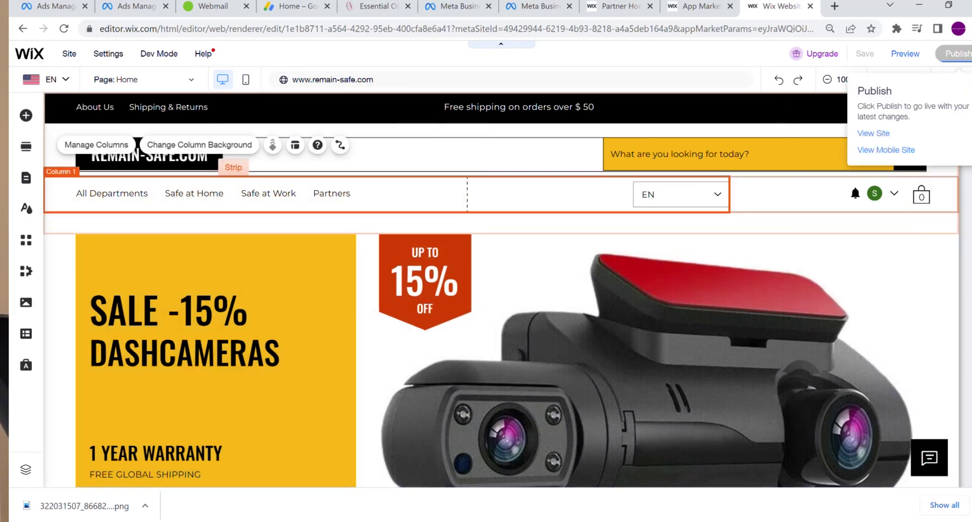
pyautogui.click(962, 54)
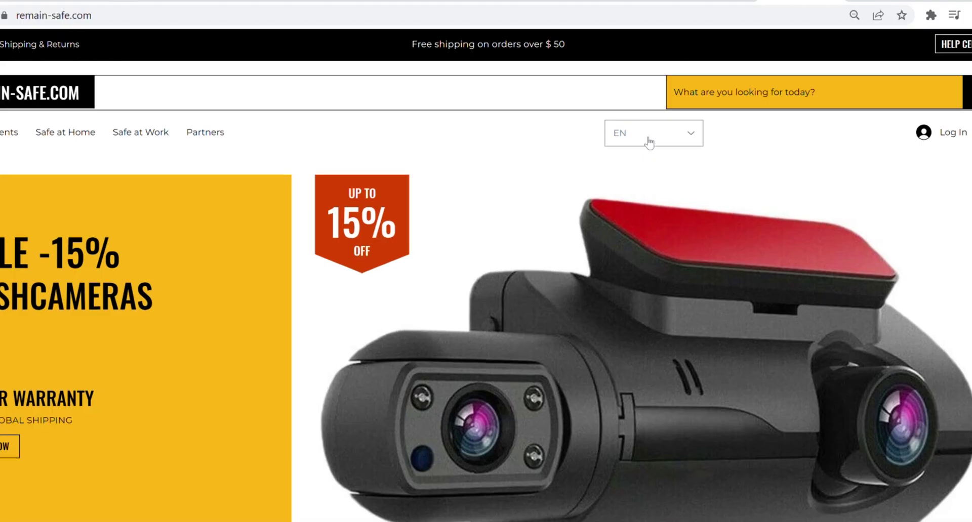
# - On the live site, switch the language to ES and scroll through the Spanish home page
pyautogui.click(648, 141)
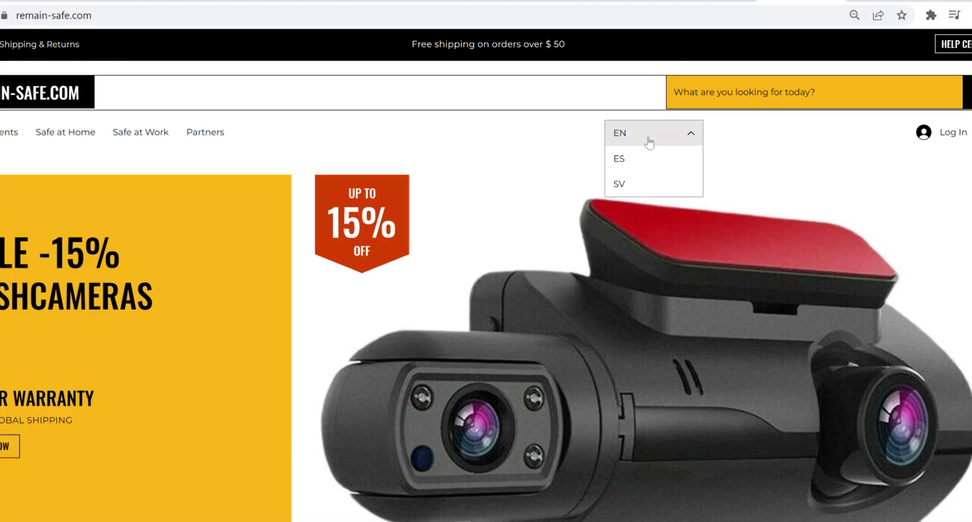
pyautogui.click(619, 159)
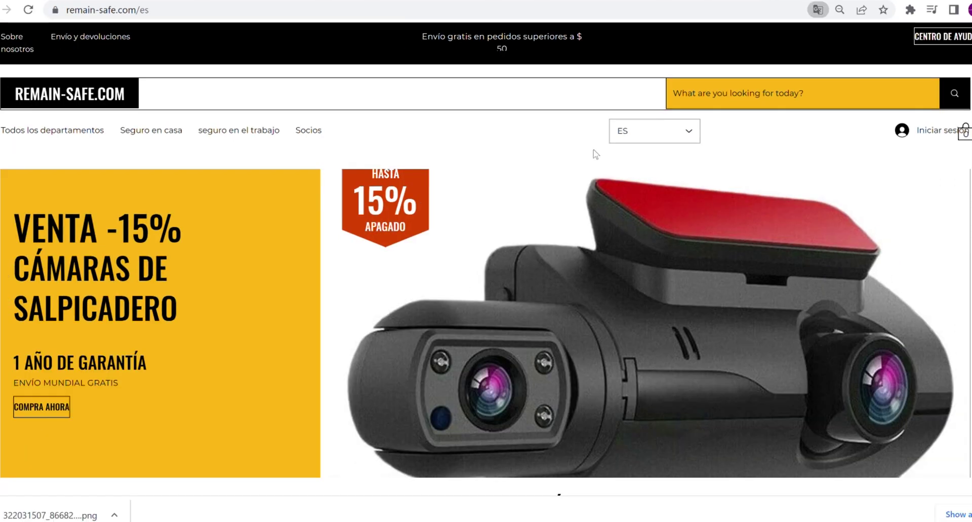
pyautogui.scroll(-13, 267, 214)
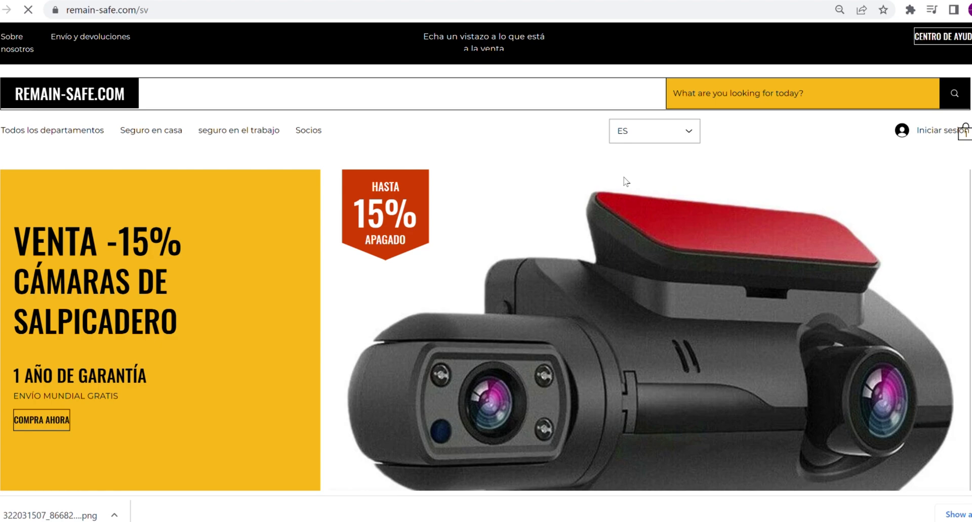
pyautogui.scroll(-8, 230, 253)
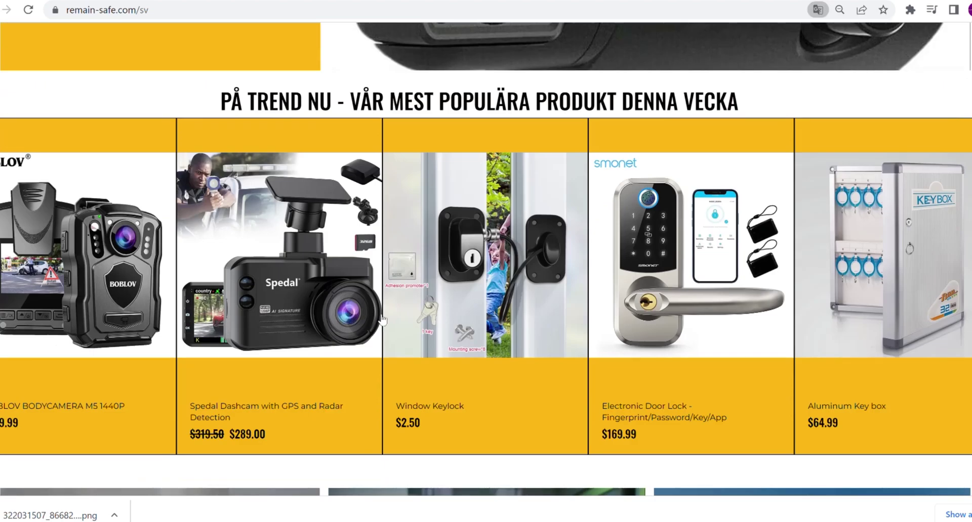
pyautogui.scroll(-5, 382, 320)
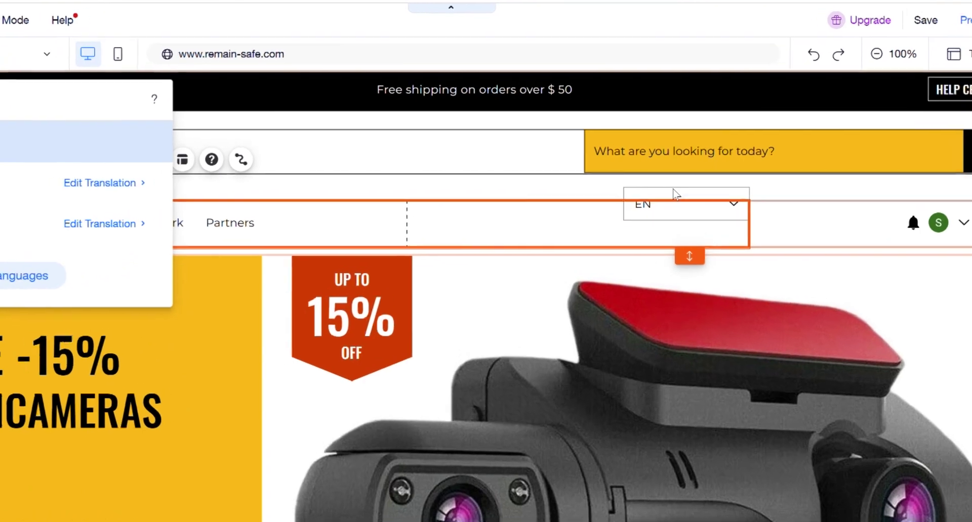
# - Move the language menu before the search field, with flags shown and full language names
pyautogui.click(671, 192)
pyautogui.moveTo(635, 196); pyautogui.dragTo(472, 134)
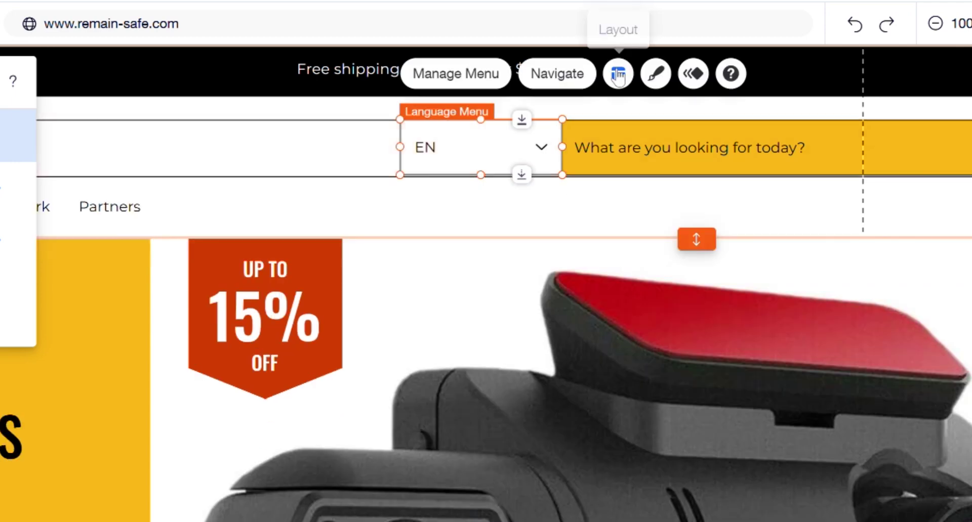
pyautogui.click(618, 74)
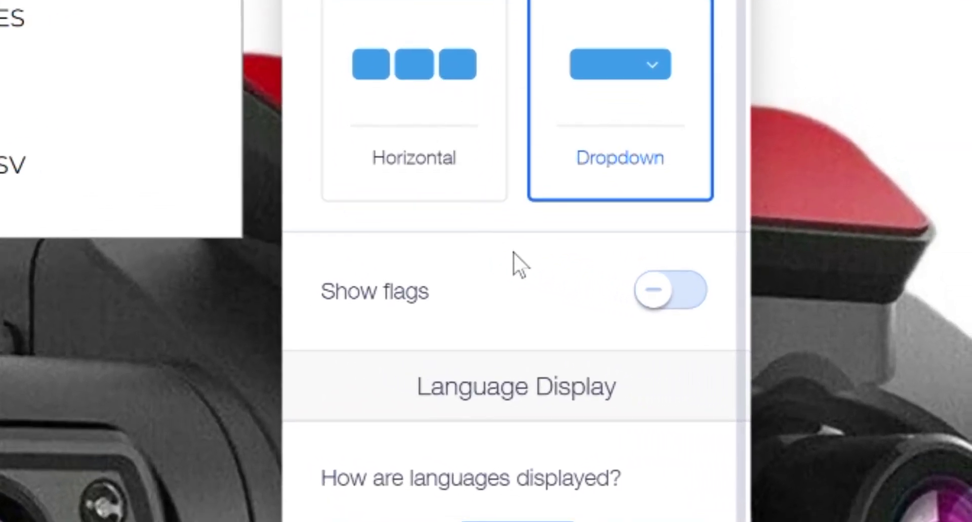
pyautogui.click(682, 296)
pyautogui.scroll(-4, 651, 344)
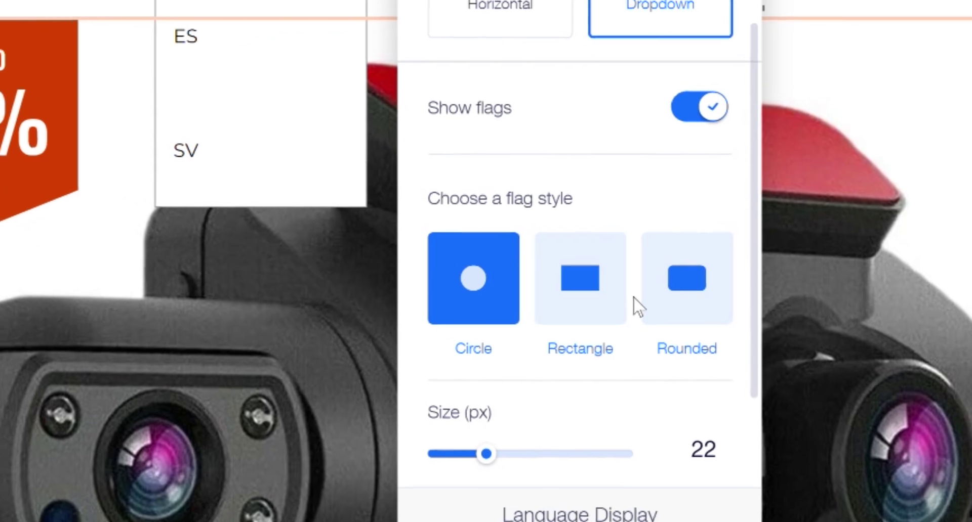
pyautogui.scroll(-3, 587, 374)
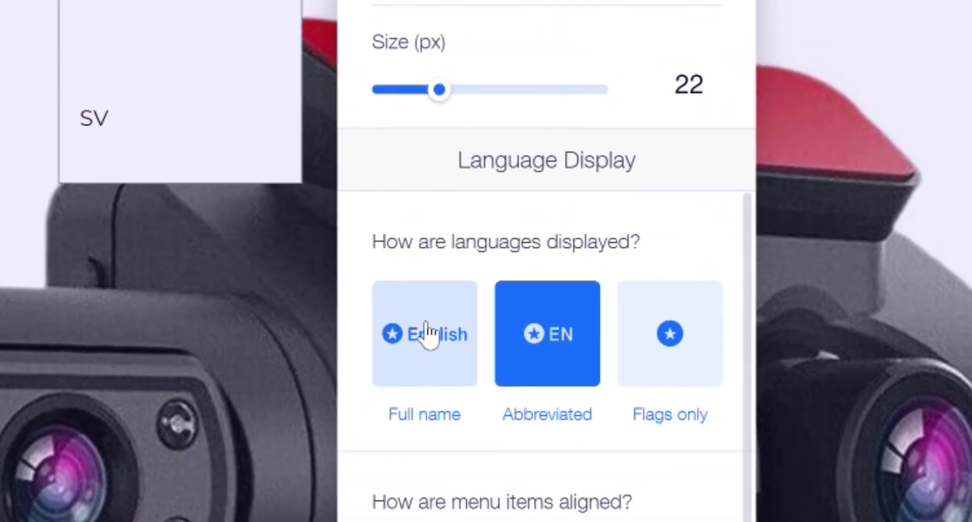
pyautogui.click(427, 331)
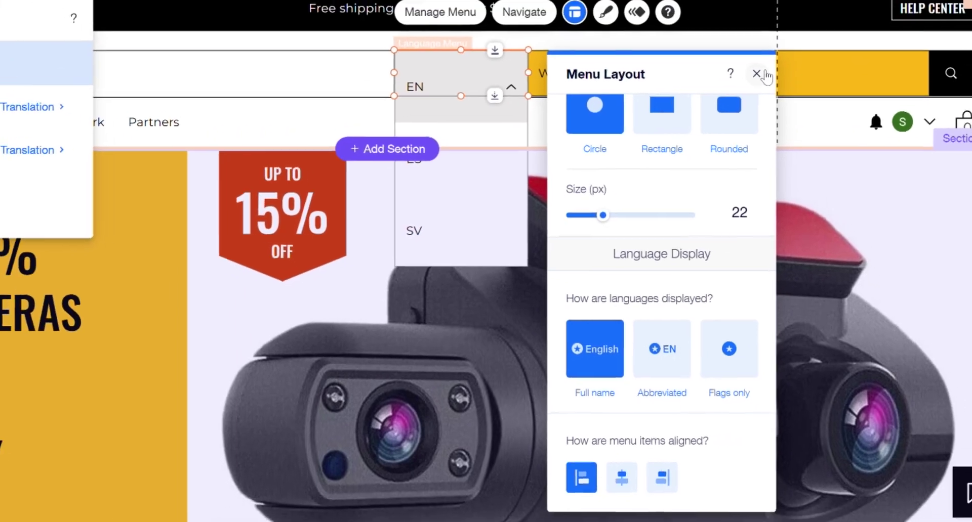
pyautogui.click(750, 26)
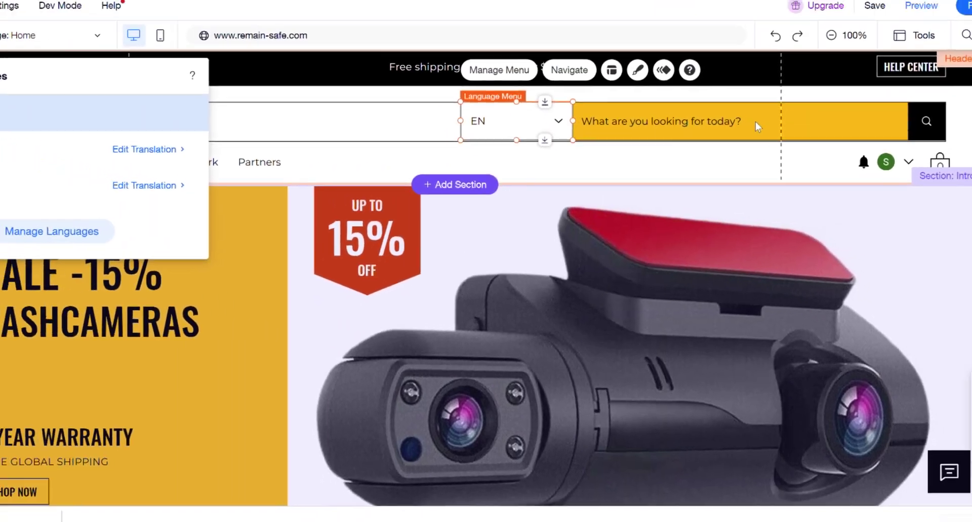